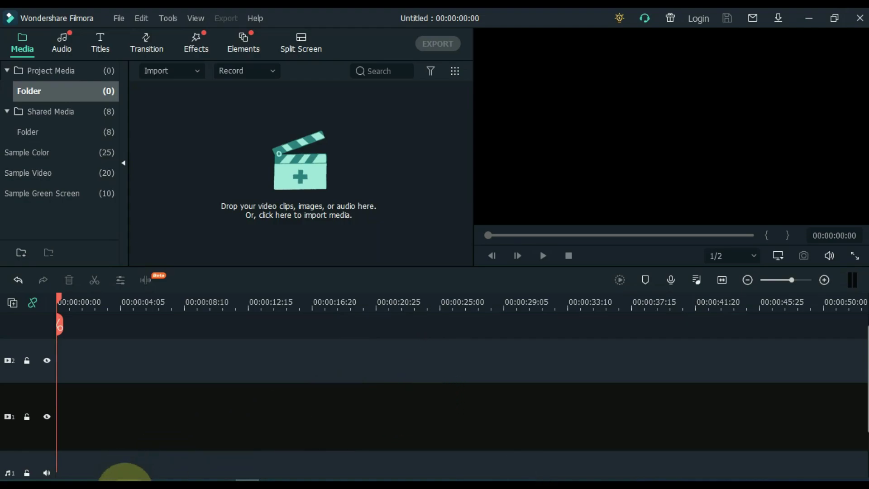
Step: Preview the 14-second Low quality video.3gp in QQPlayer from File Explorer, then close the player
click(122, 478)
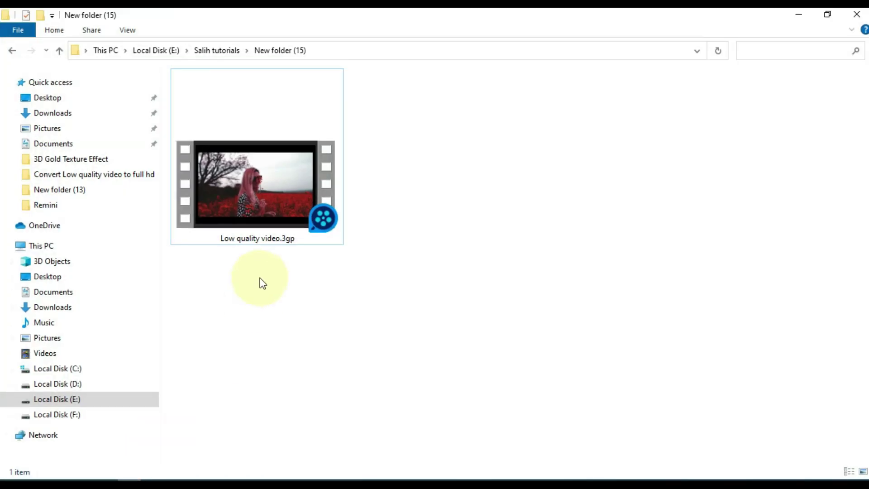
click(251, 195)
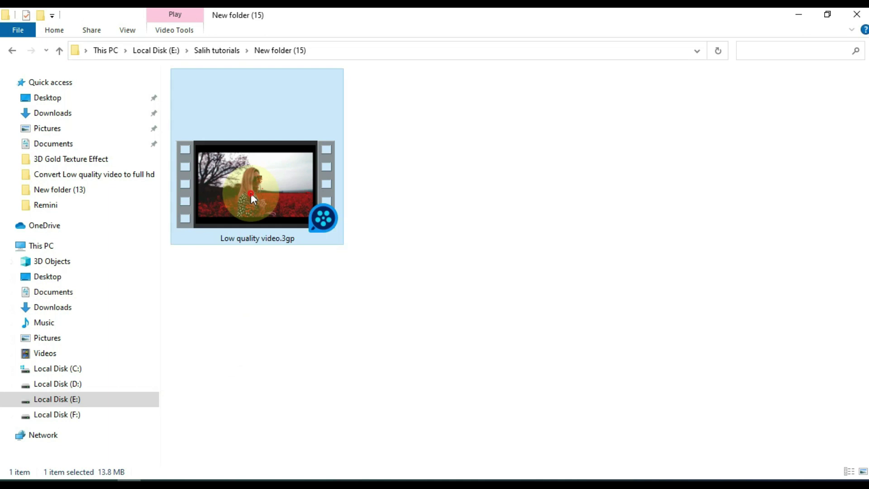
double_click(251, 196)
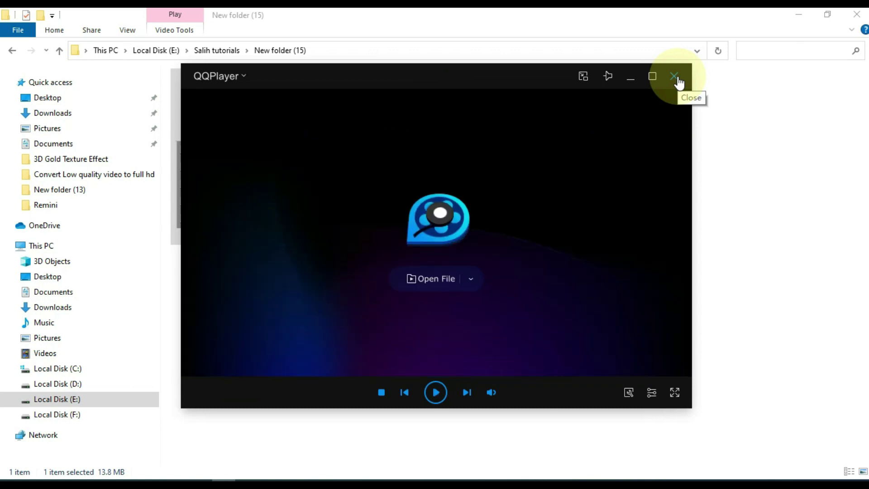
click(675, 76)
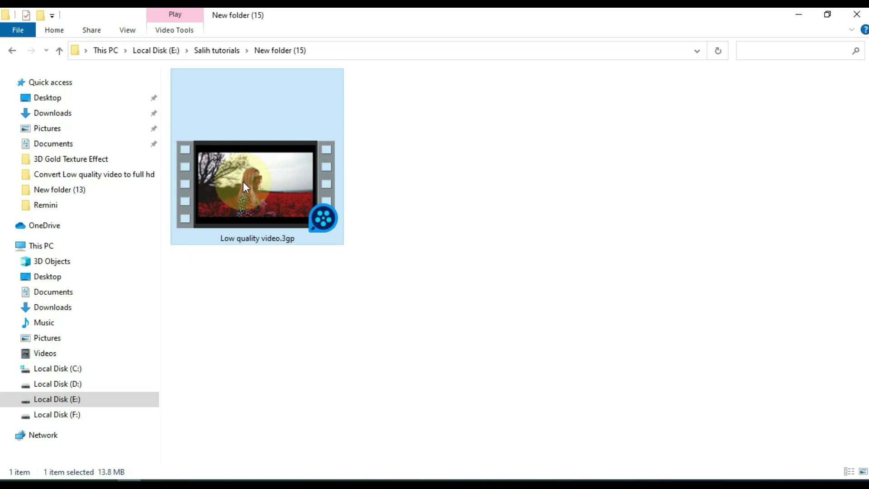
Step: Import Low quality video into Filmora's media library and place it on video track 1 at 00:00
drag(243, 181, 300, 161)
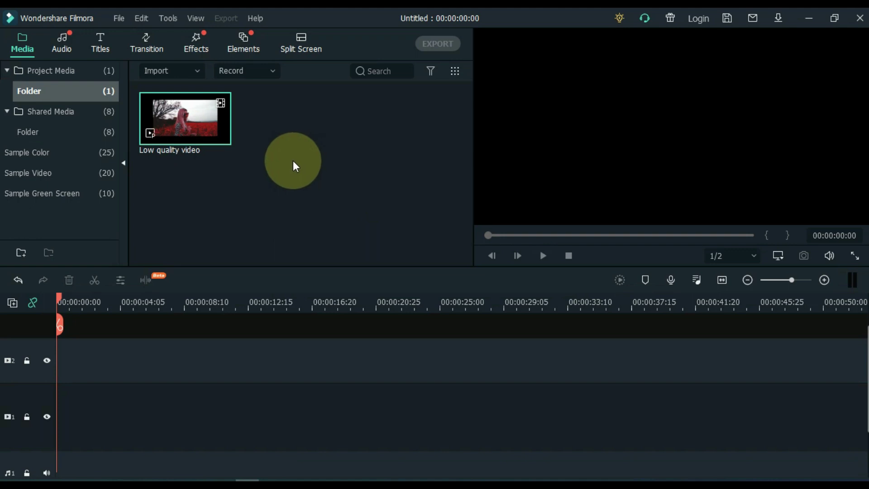
drag(184, 128, 40, 417)
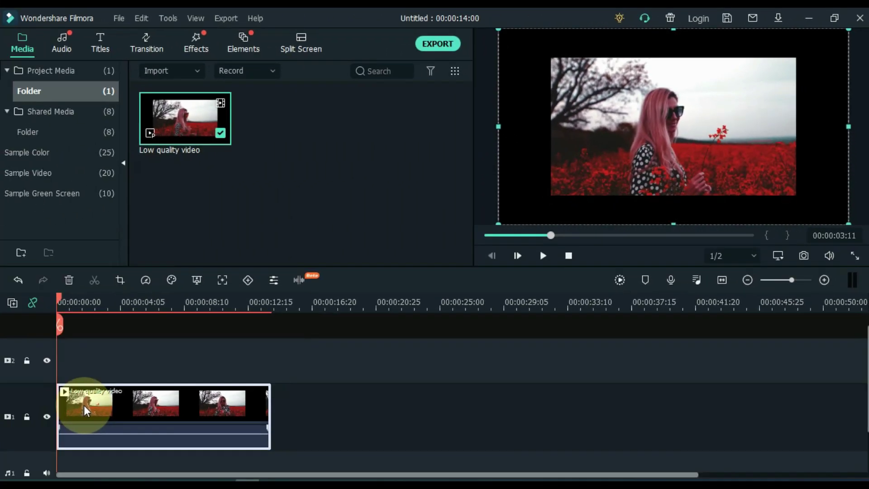
Step: Crop the clip to a 1352 x 760 frame without black borders, then rewind the playhead
click(119, 281)
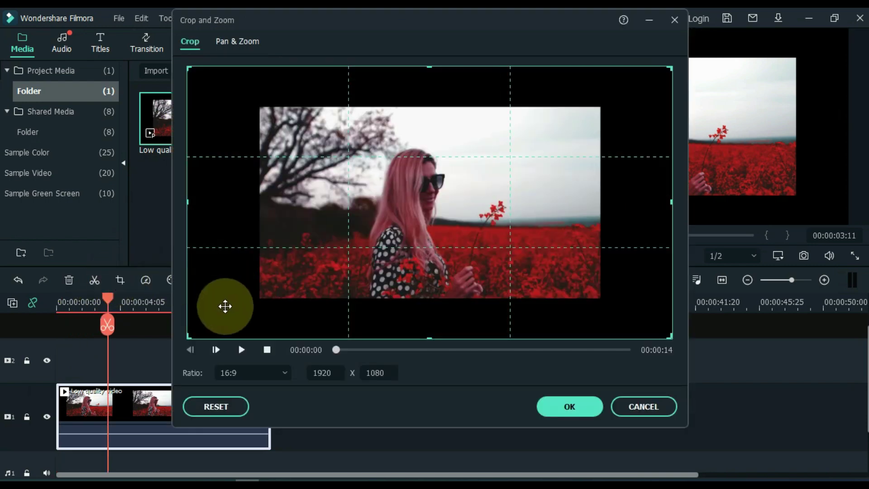
drag(190, 338, 259, 292)
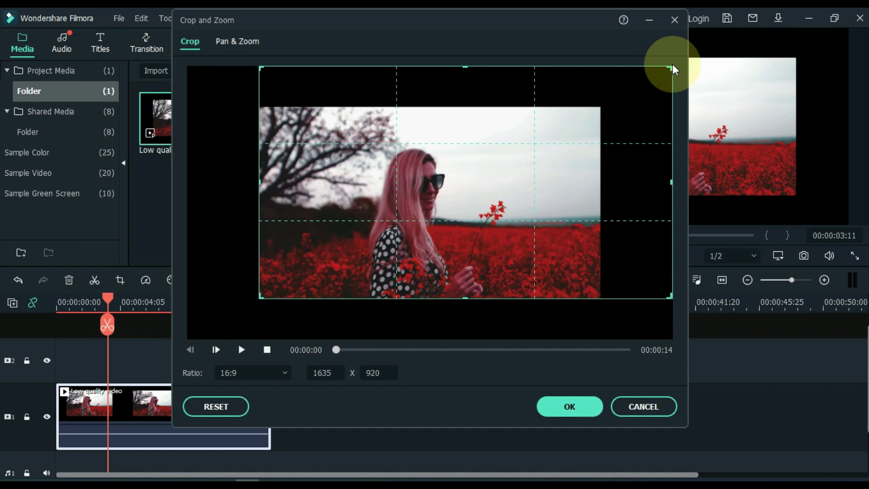
drag(672, 69, 601, 110)
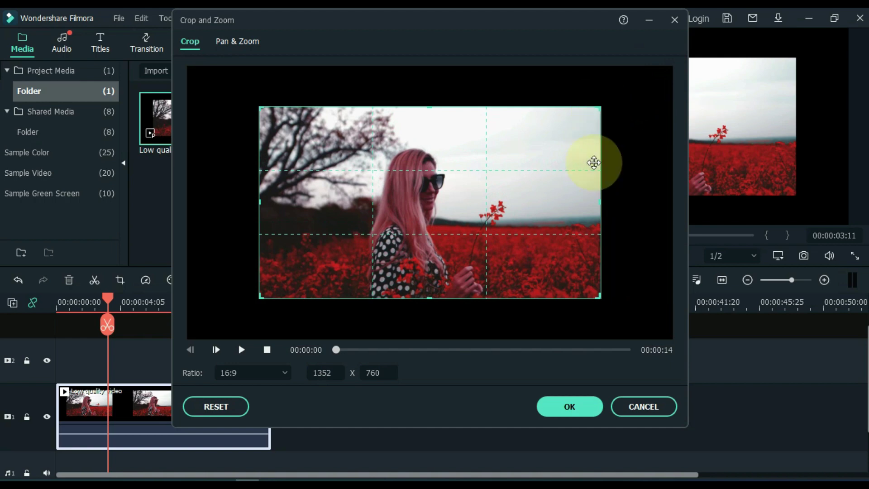
click(557, 410)
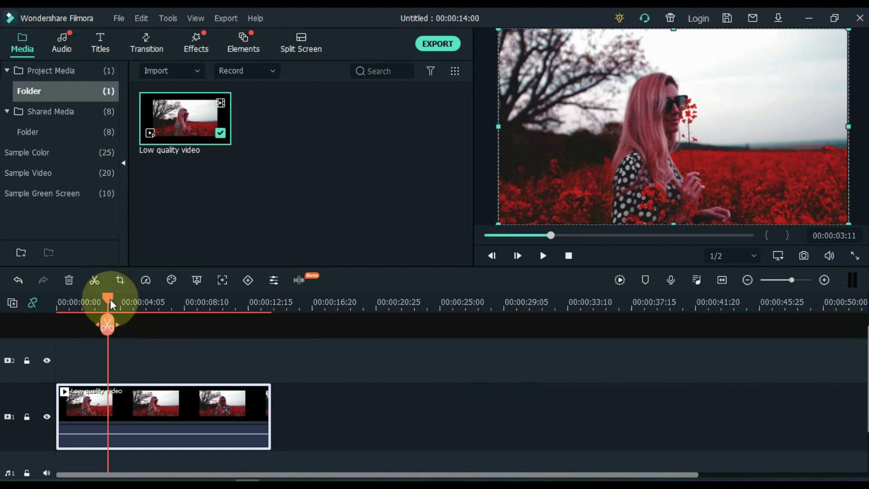
drag(110, 300, 34, 308)
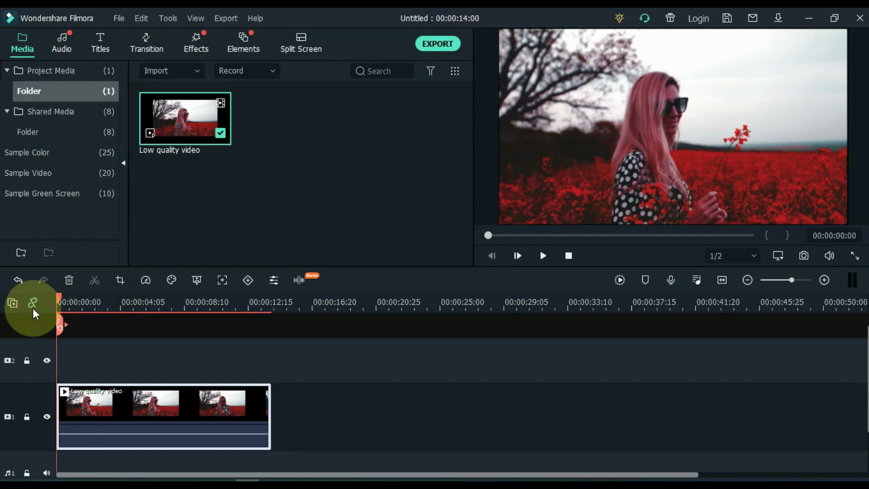
Step: Search the Effects library for 'Auto enhance'
click(126, 347)
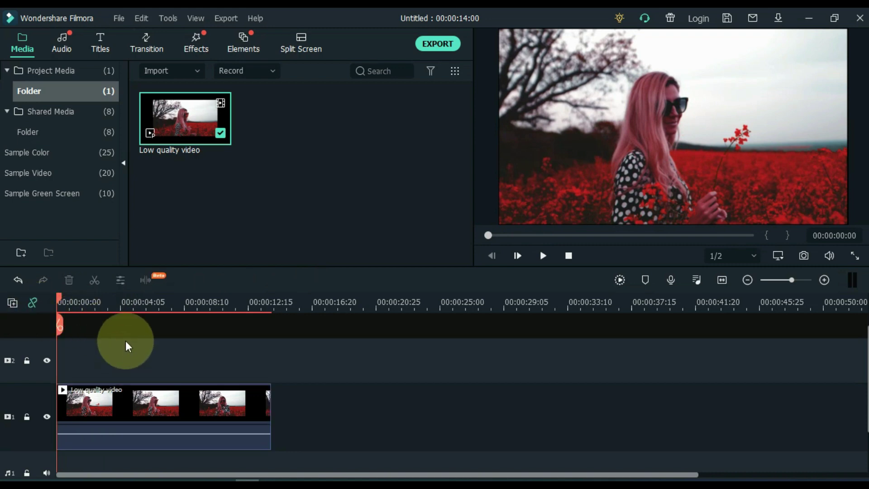
click(184, 51)
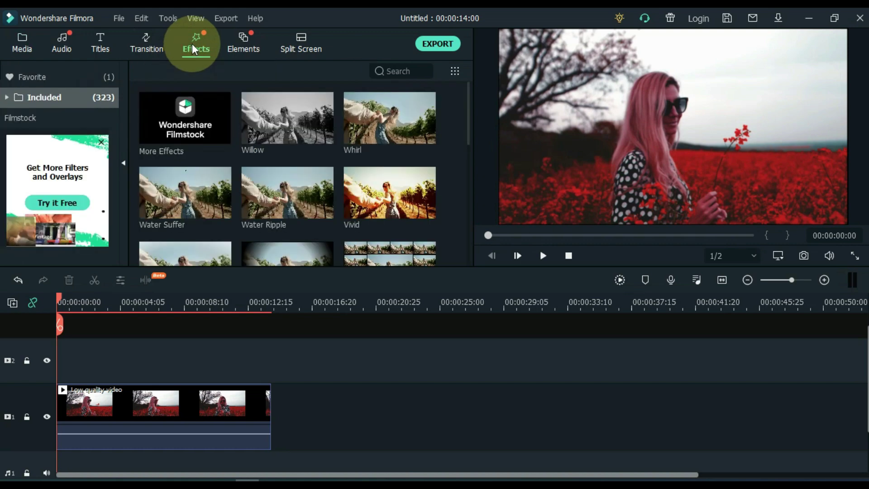
click(407, 71)
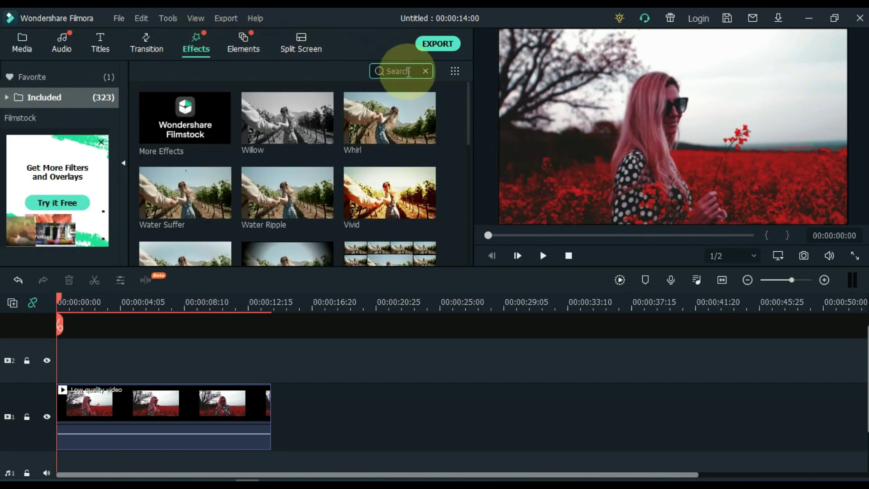
text(Auto)
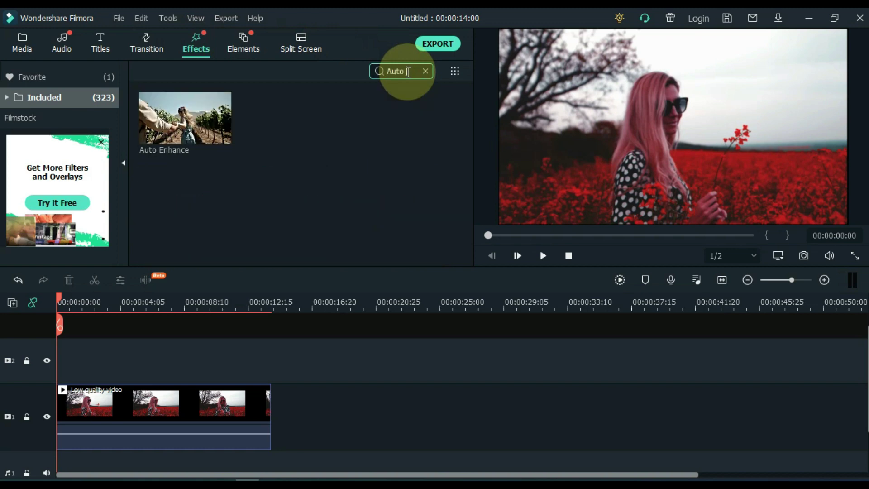
text( enhance)
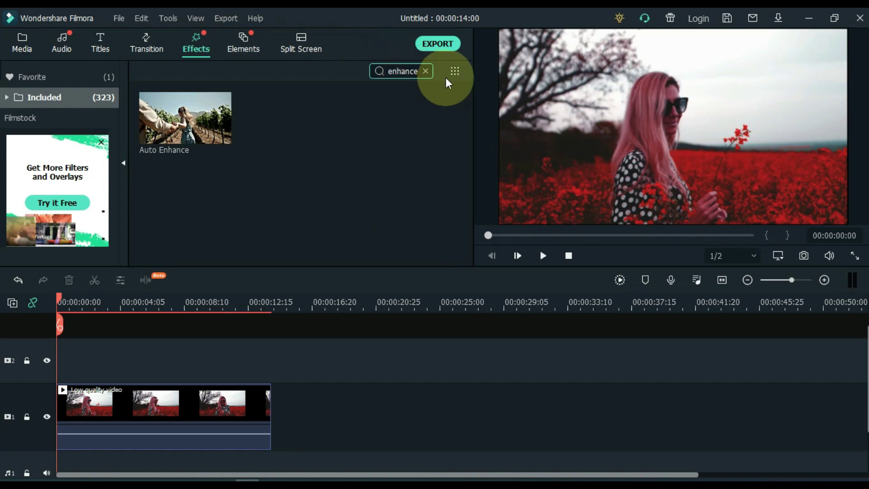
drag(413, 73, 388, 72)
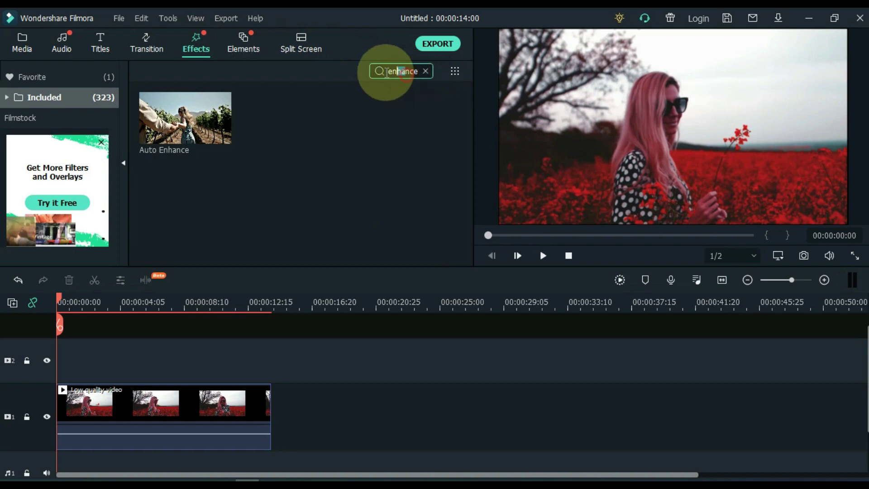
click(401, 117)
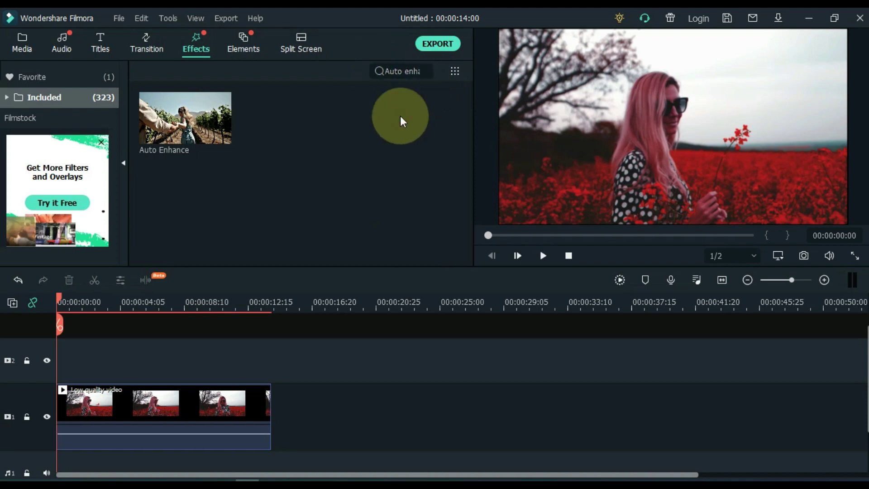
Step: Place Auto Enhance on track 2 above the clip and hide track 2 to compare
mouse_move(196, 143)
drag(195, 143, 52, 354)
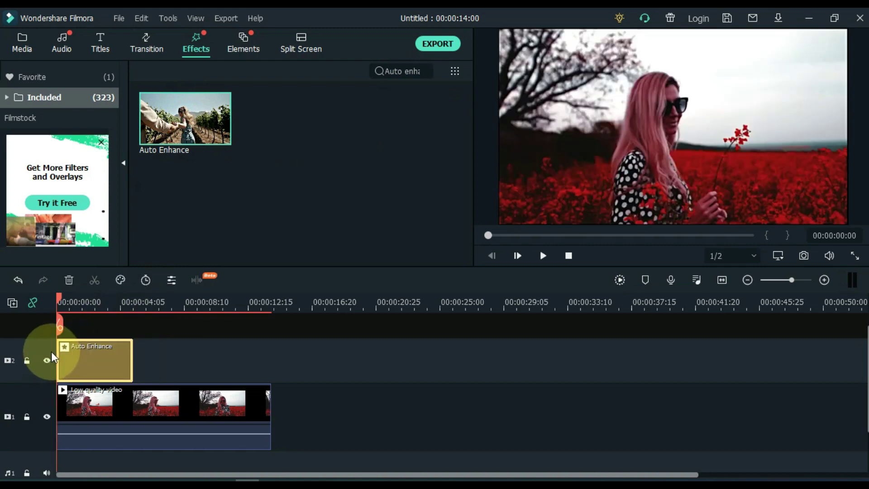
click(47, 359)
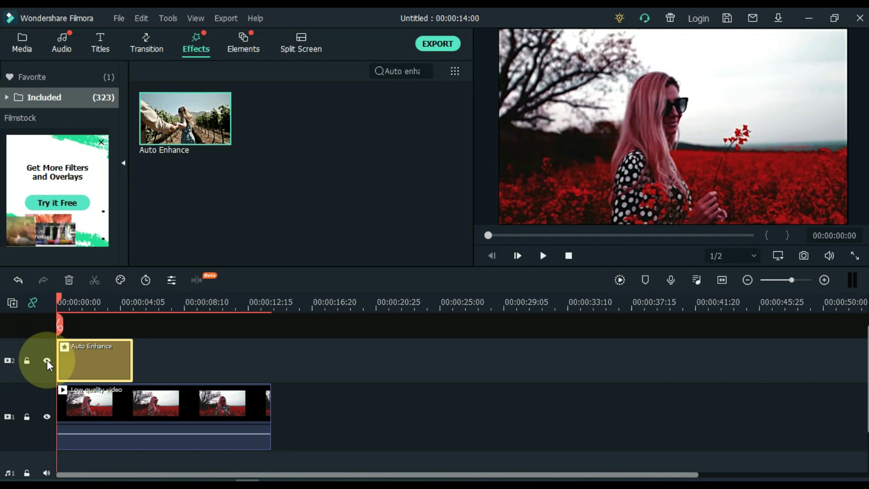
Step: Show track 2 again and raise the Auto Enhance Amount from 50 to 100
click(47, 360)
double_click(118, 358)
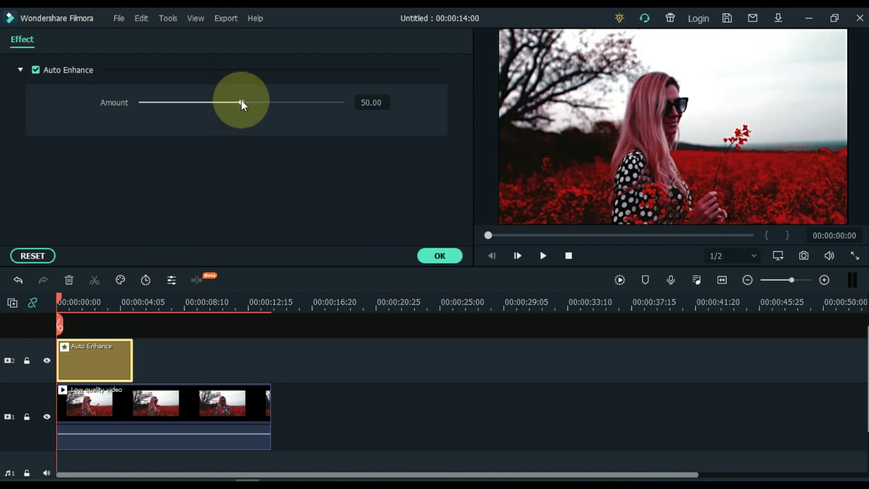
drag(242, 103, 378, 103)
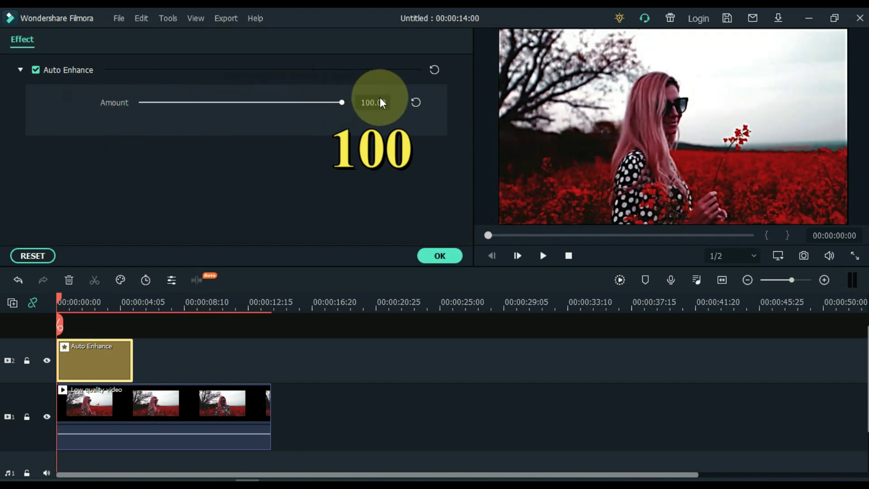
click(430, 259)
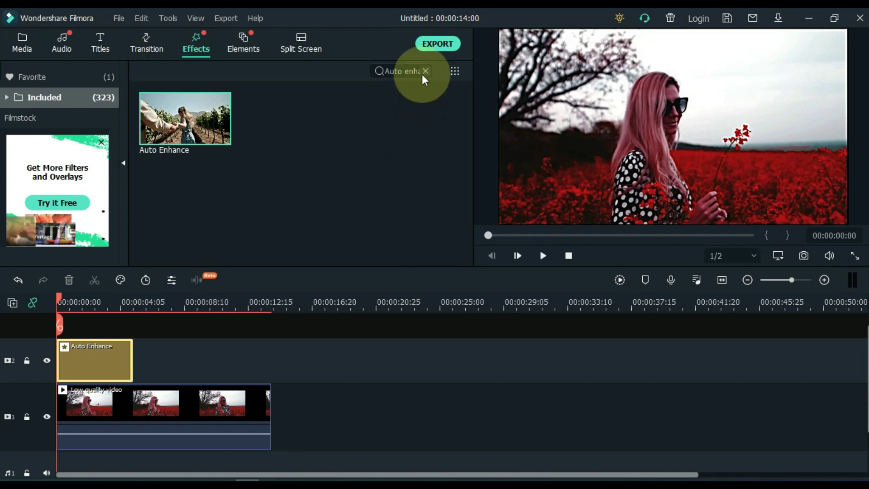
Step: Search for 'Metropolis' and place it on a new track 3 above Auto Enhance
scroll(180, 386, up, 1)
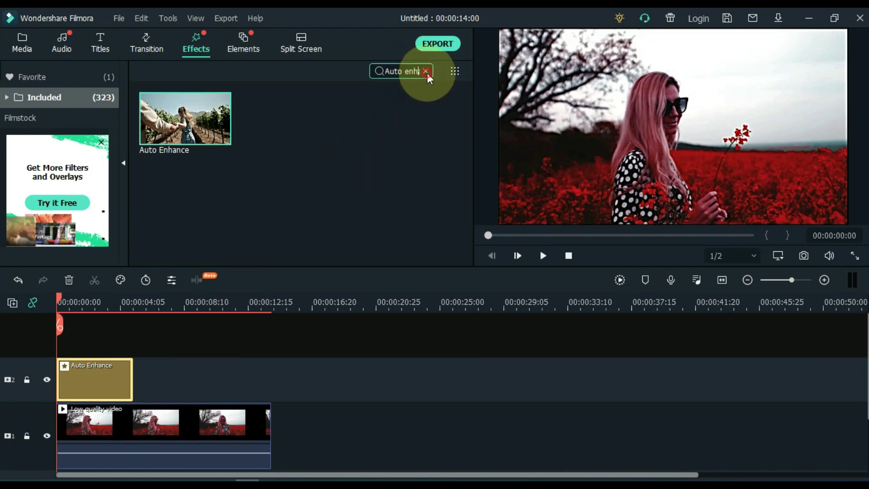
click(426, 72)
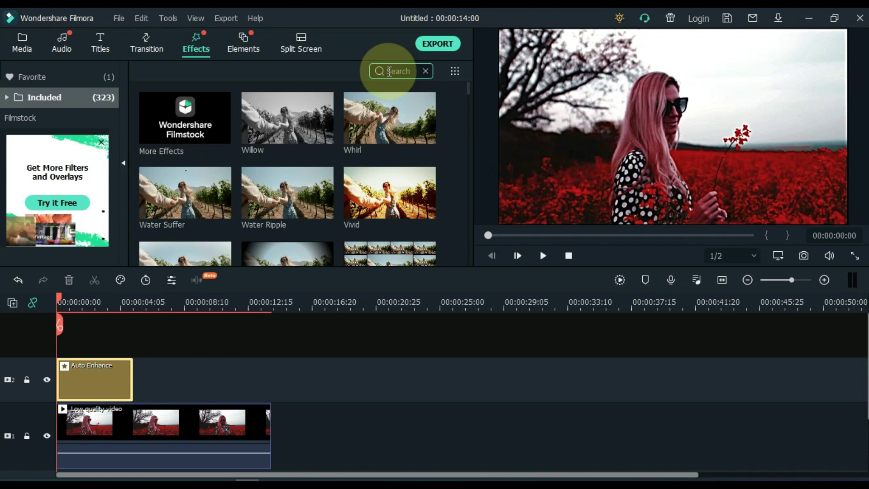
text(Metr)
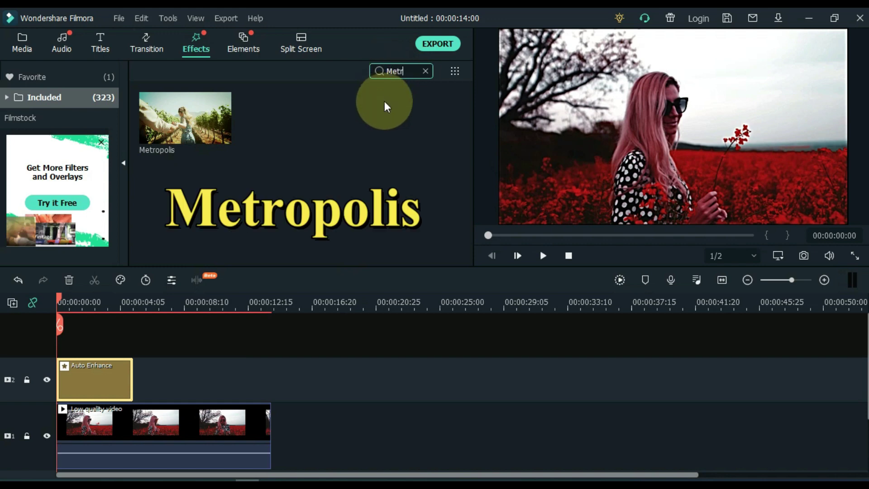
text(opolis)
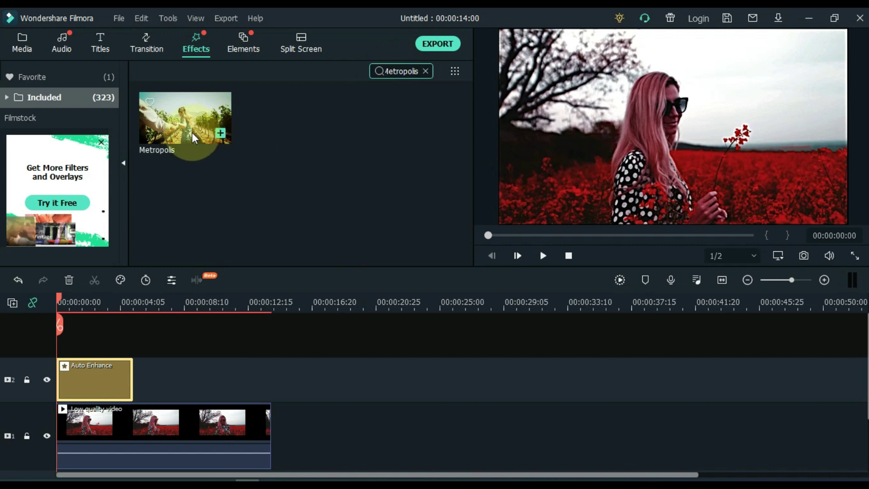
drag(191, 133, 54, 341)
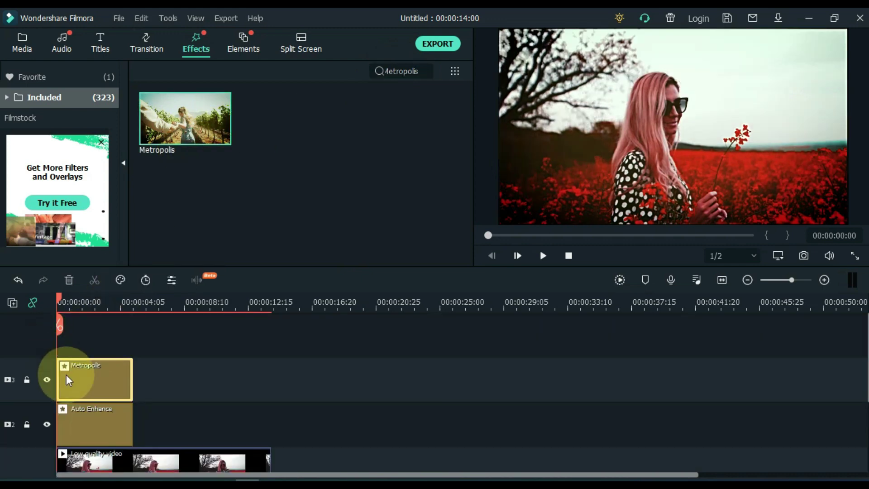
Step: Lower the Metropolis effect's Alpha from 100 to 50 and apply it
double_click(66, 376)
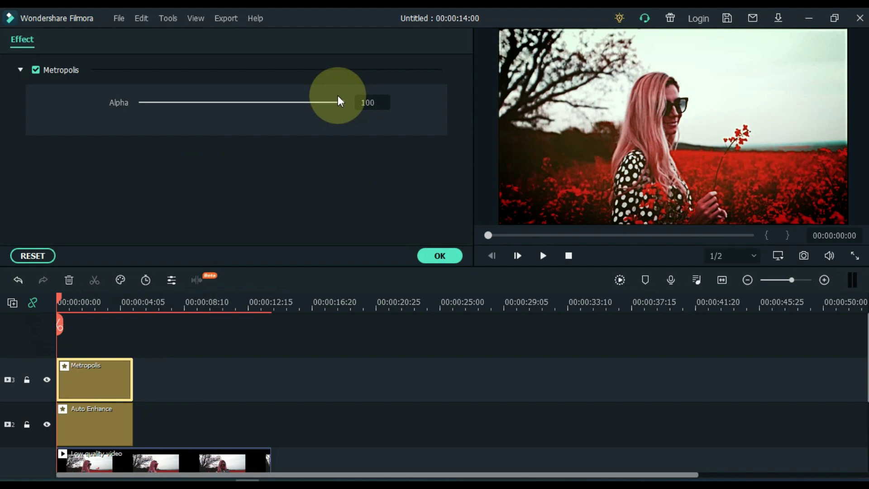
drag(331, 103, 242, 104)
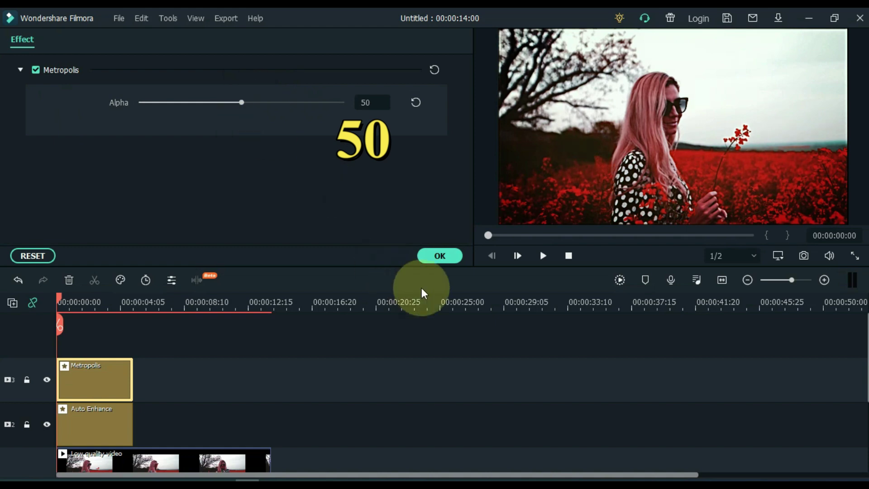
click(452, 259)
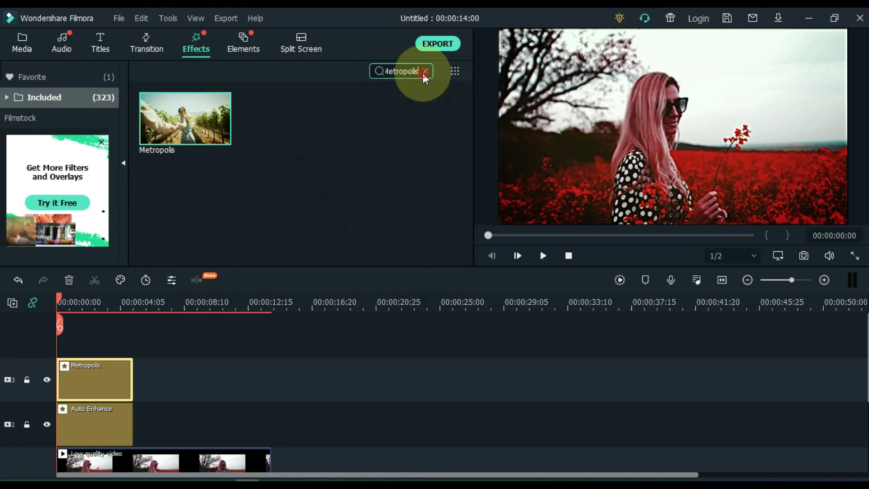
Step: Search for 'Fuzzy' and add it on a new track 4 above Metropolis
click(424, 72)
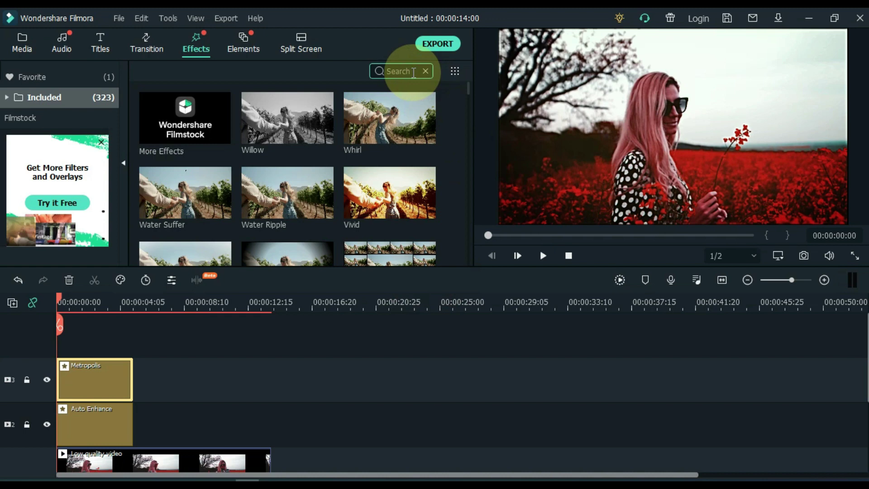
text(F)
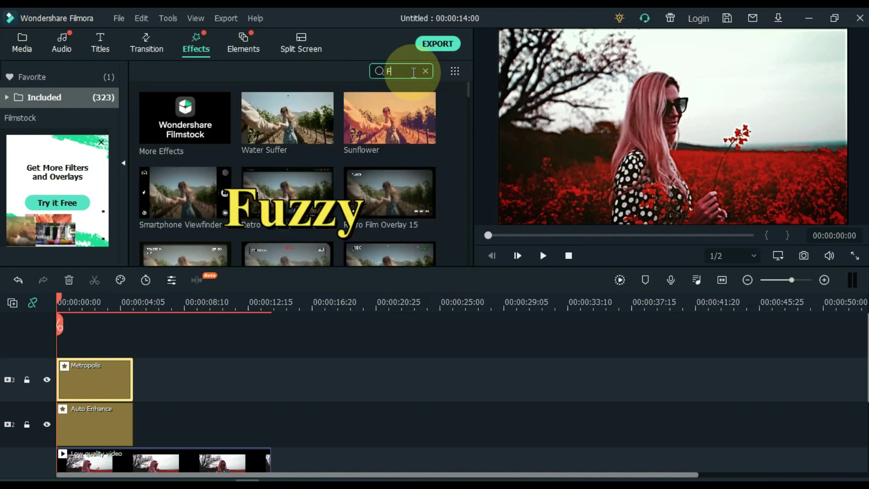
text(uzzy)
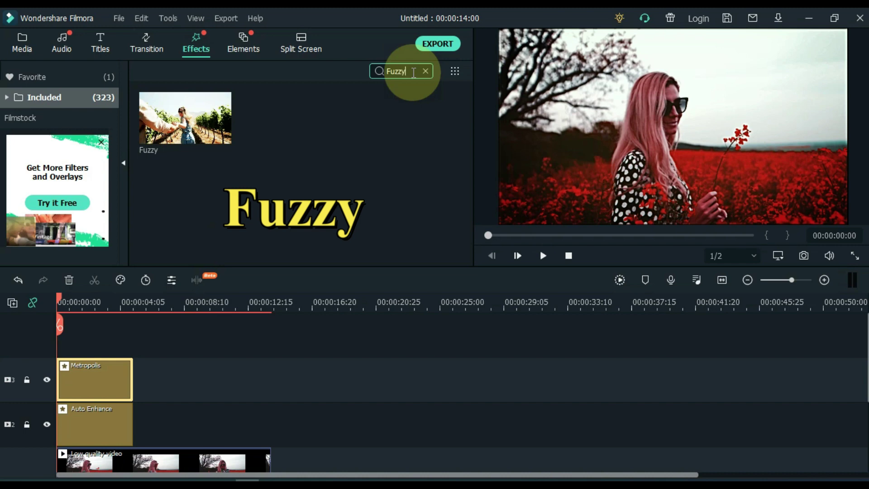
drag(195, 131, 56, 342)
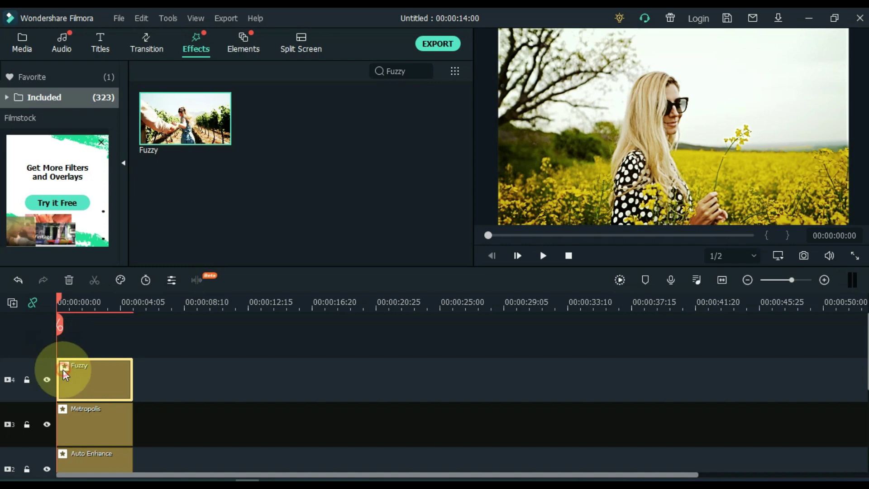
Step: Search for 'vivi' and add the Vivid effect on track 5 above Fuzzy
click(424, 71)
click(426, 72)
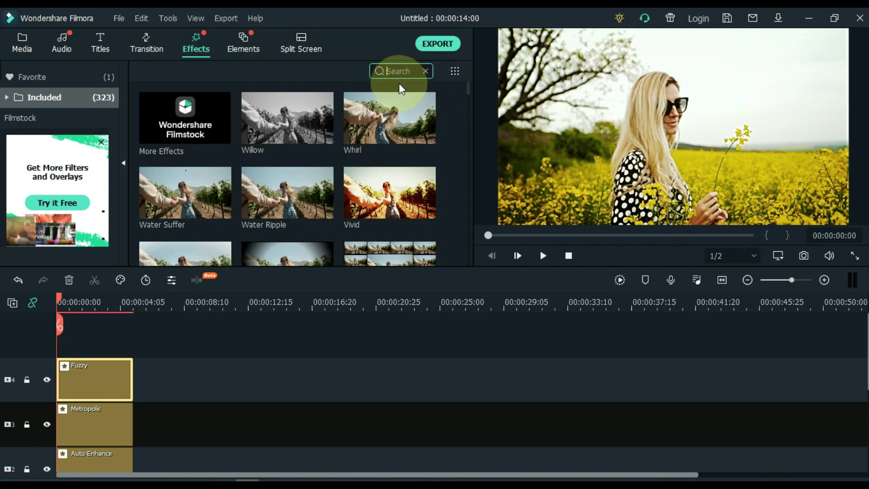
text(vivid)
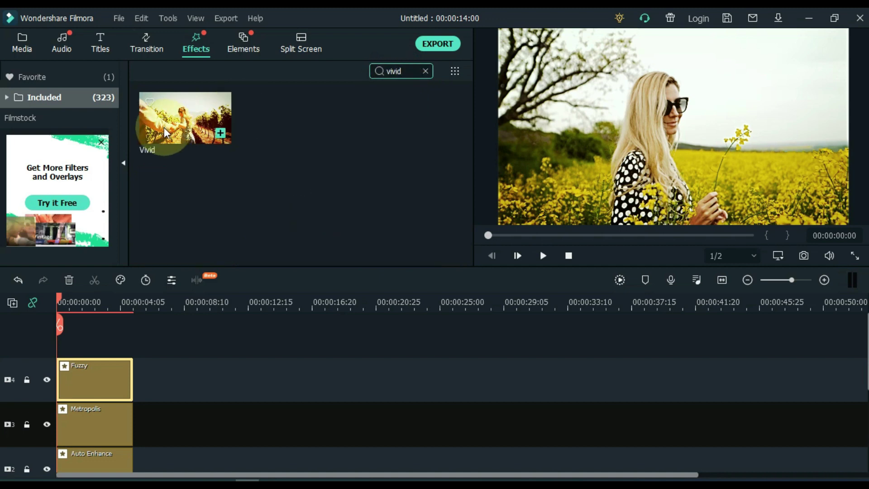
drag(181, 122, 36, 343)
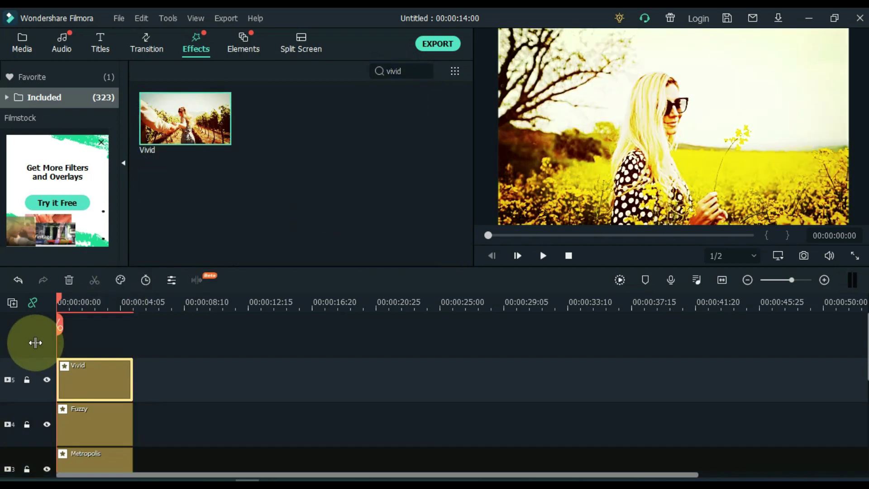
Step: Lower the Vivid effect's Alpha to 10 and apply it
click(104, 384)
double_click(104, 381)
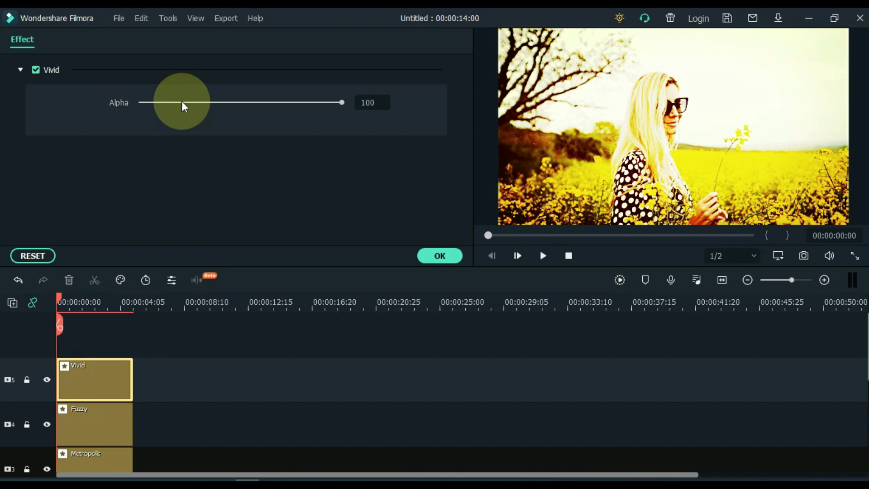
drag(254, 102, 166, 104)
click(433, 261)
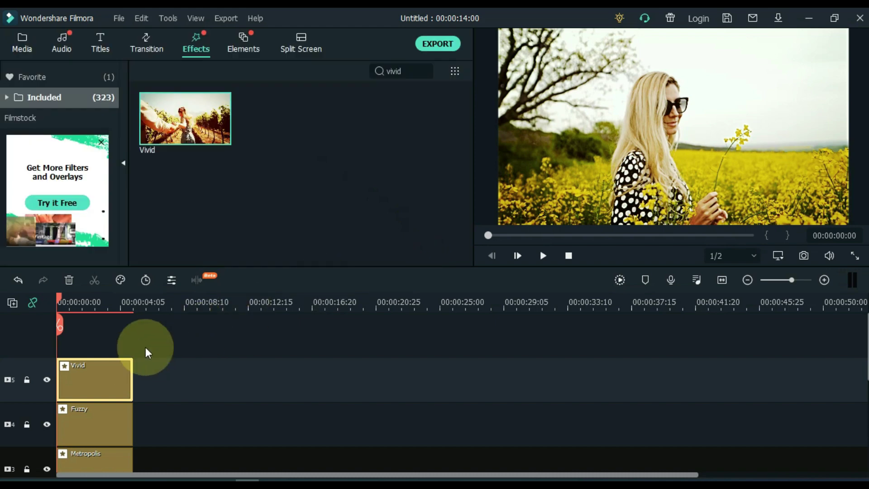
Step: Search for 'Glow' and add it on track 6 above Vivid
click(426, 71)
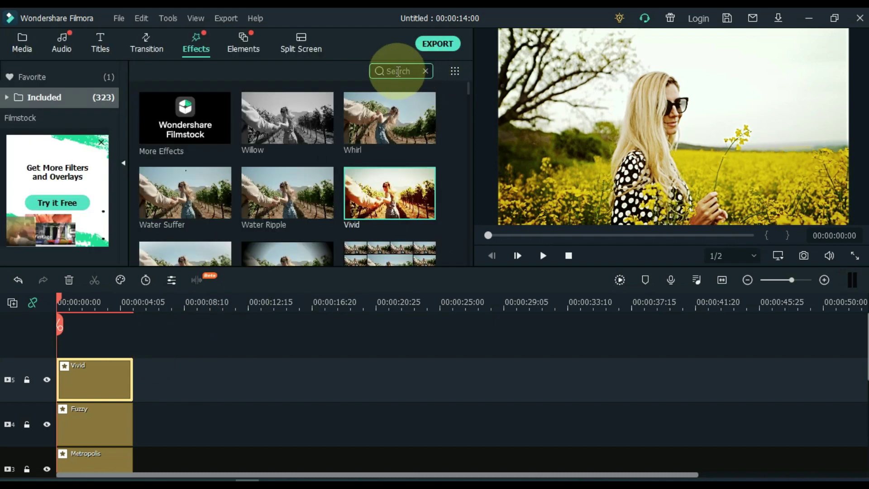
text(Glow)
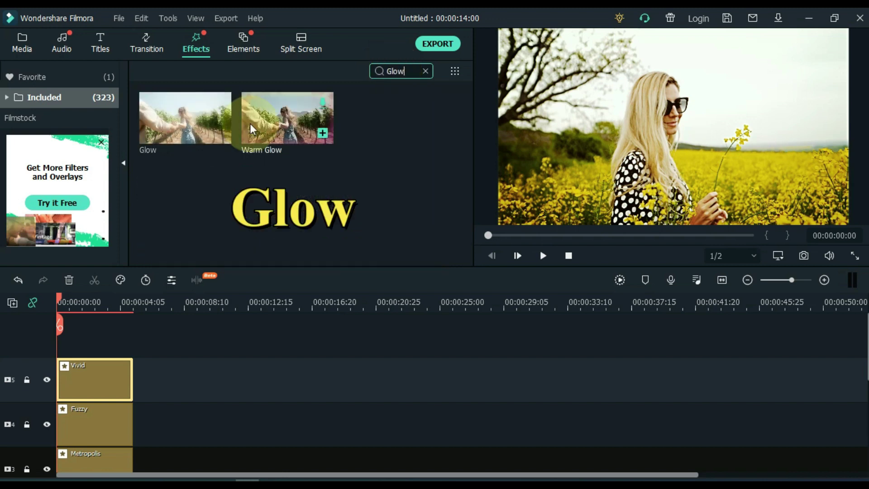
drag(185, 126, 53, 344)
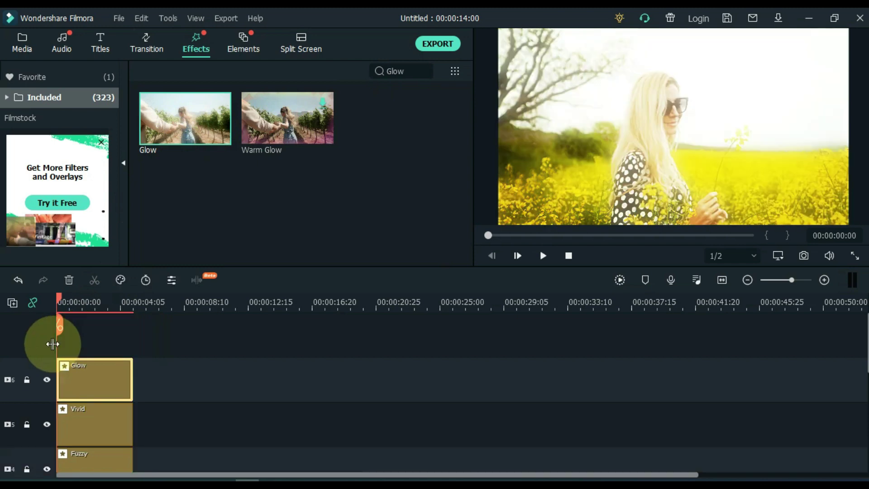
Step: Set the Glow effect to Radius 9 and Alpha 50 and apply it
double_click(83, 380)
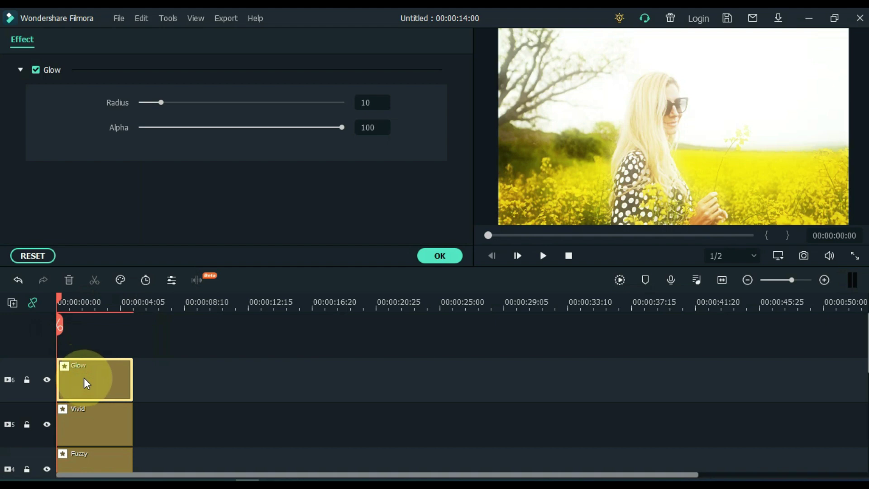
mouse_move(161, 103)
mouse_down()
mouse_move(175, 103)
mouse_move(131, 102)
mouse_move(150, 100)
mouse_up()
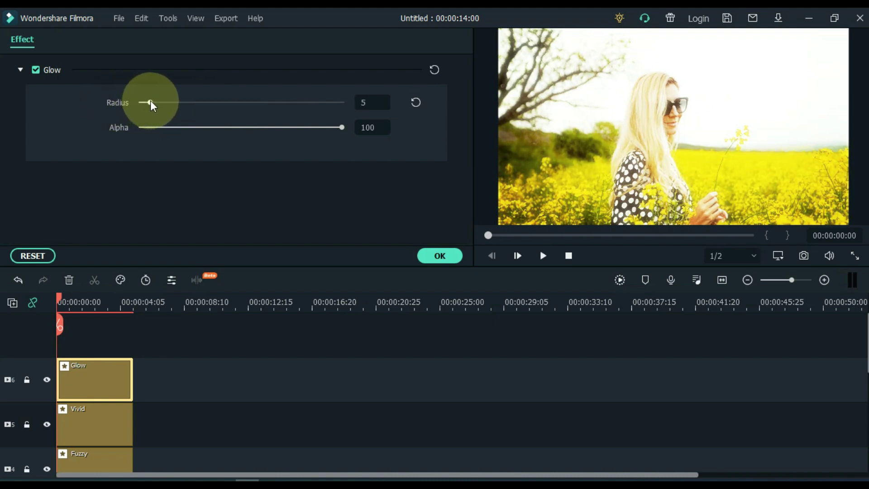
drag(197, 127, 241, 131)
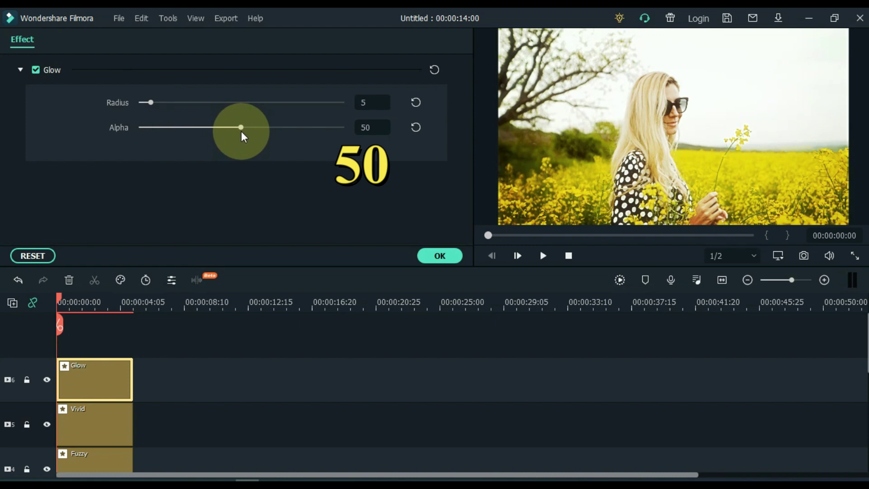
drag(156, 102, 161, 103)
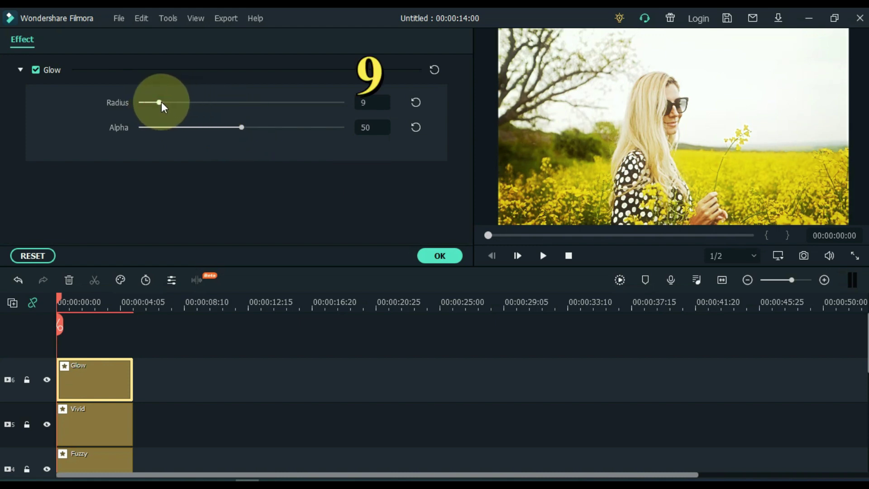
click(441, 256)
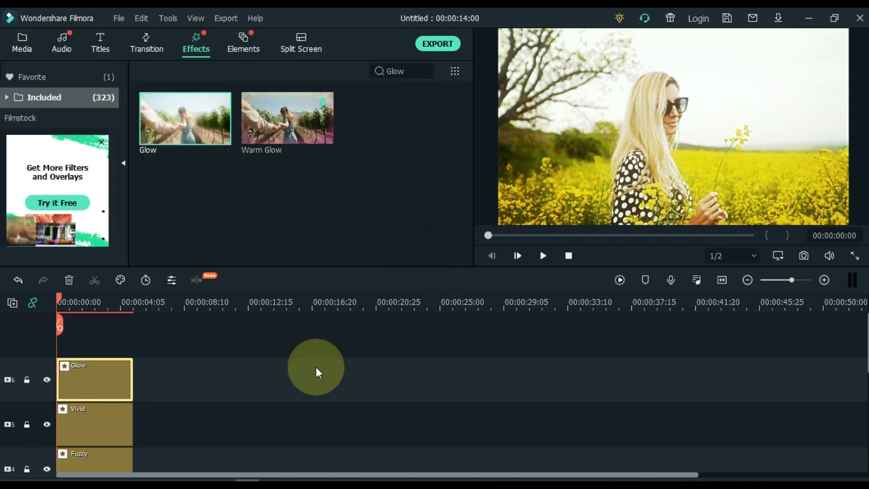
Step: Auto-enhance the clip's colour, keeping Threshold 5.00 and lowering Value from 50.00 to 9.55
scroll(316, 369, down, 3)
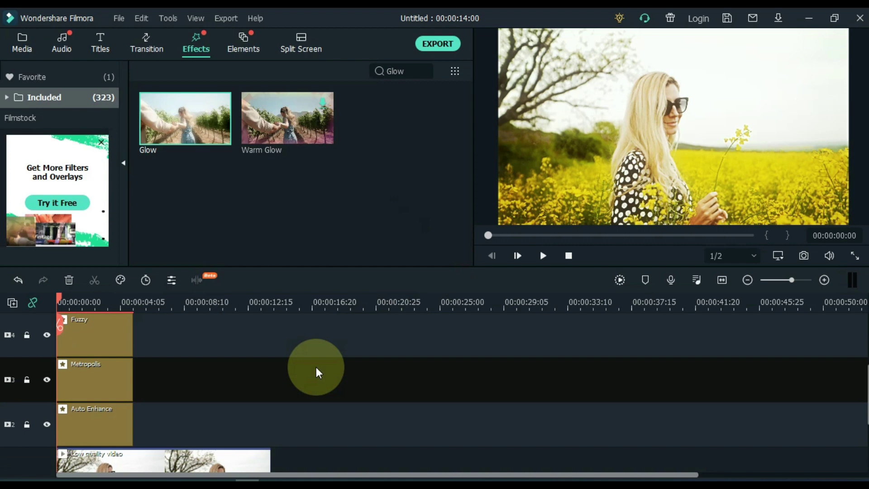
scroll(316, 367, down, 1)
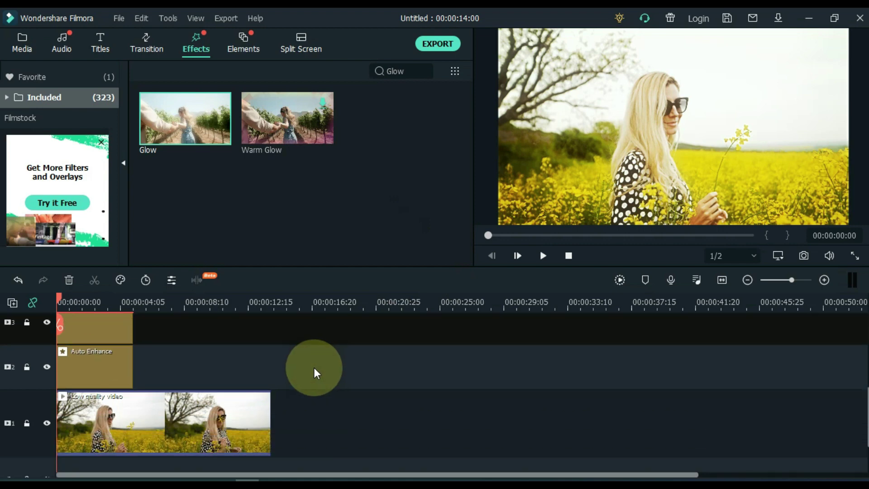
double_click(149, 425)
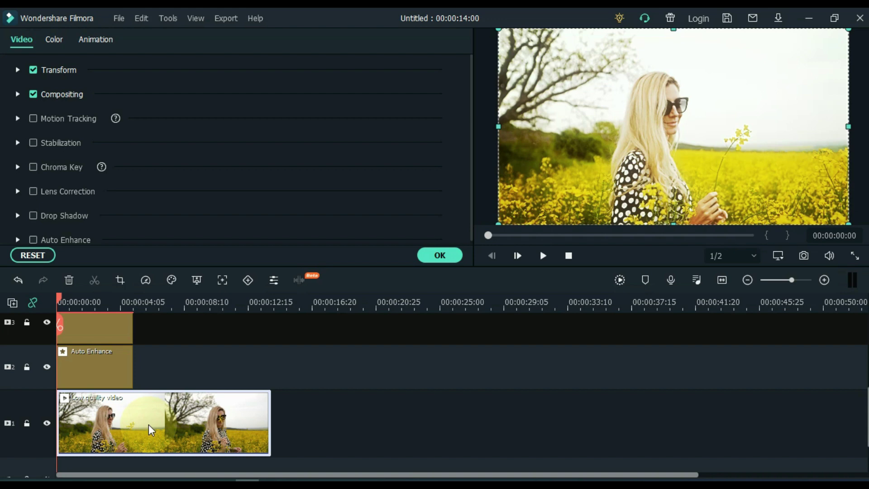
scroll(148, 424, up, 2)
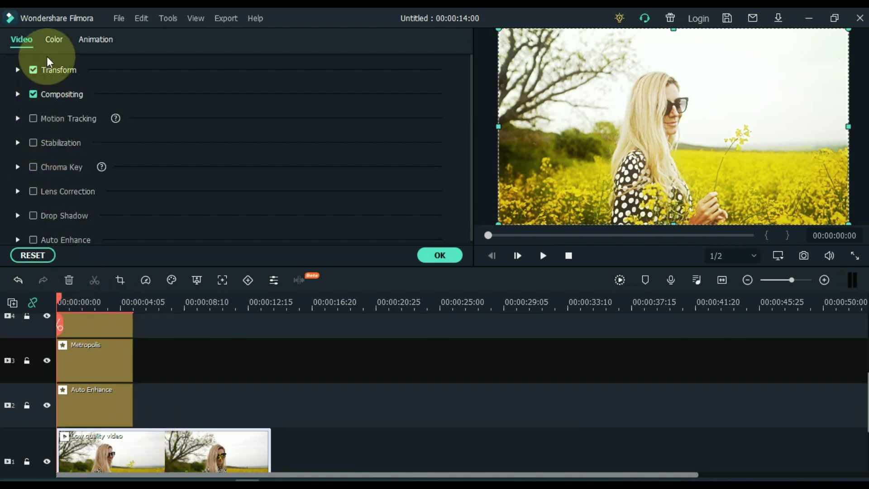
click(48, 40)
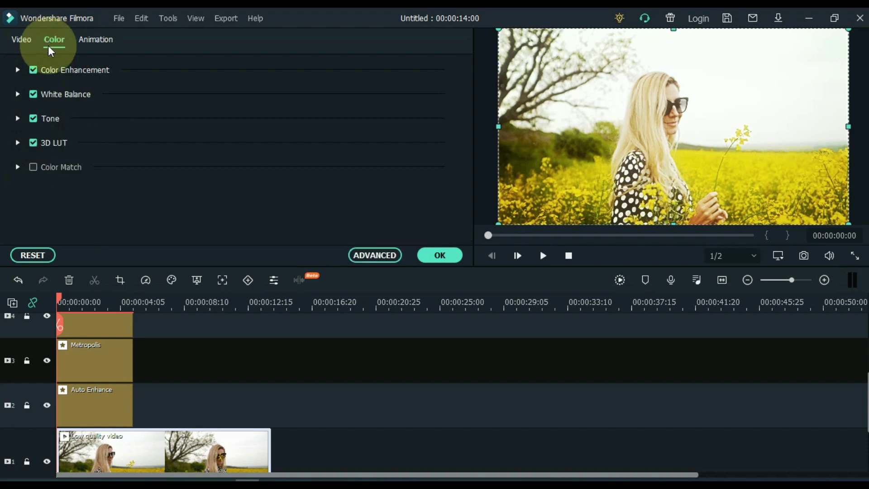
click(15, 71)
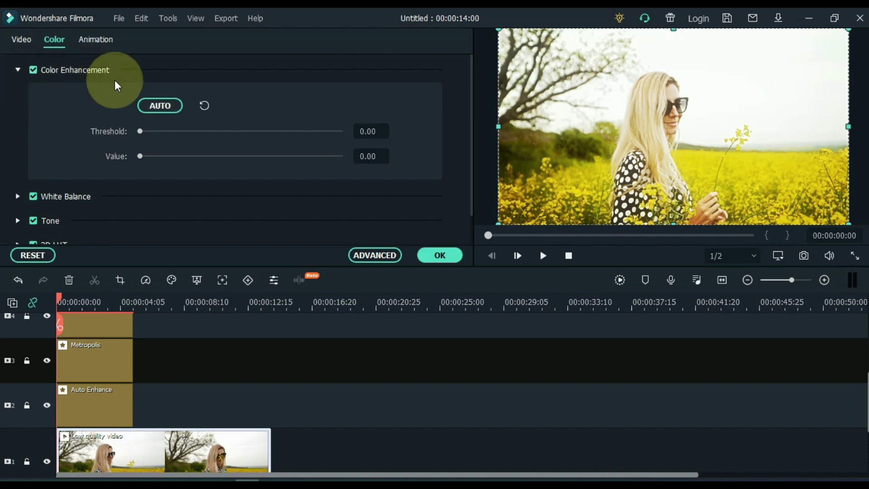
click(161, 106)
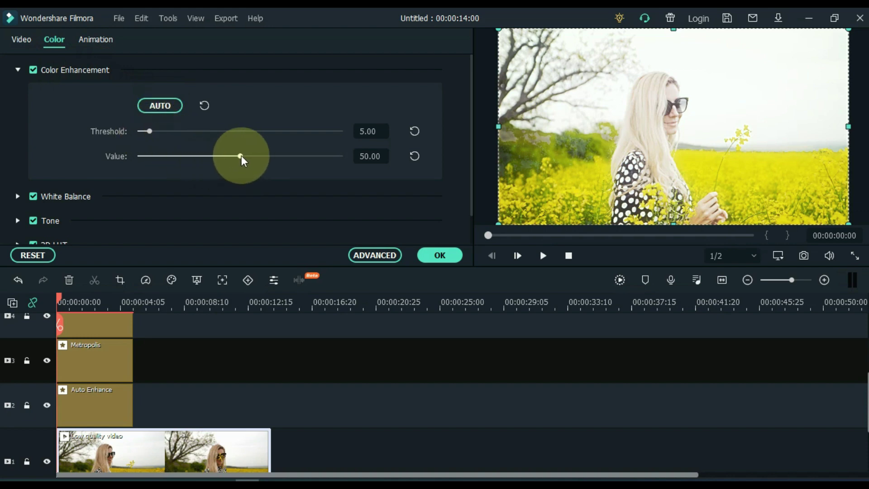
drag(241, 156, 161, 164)
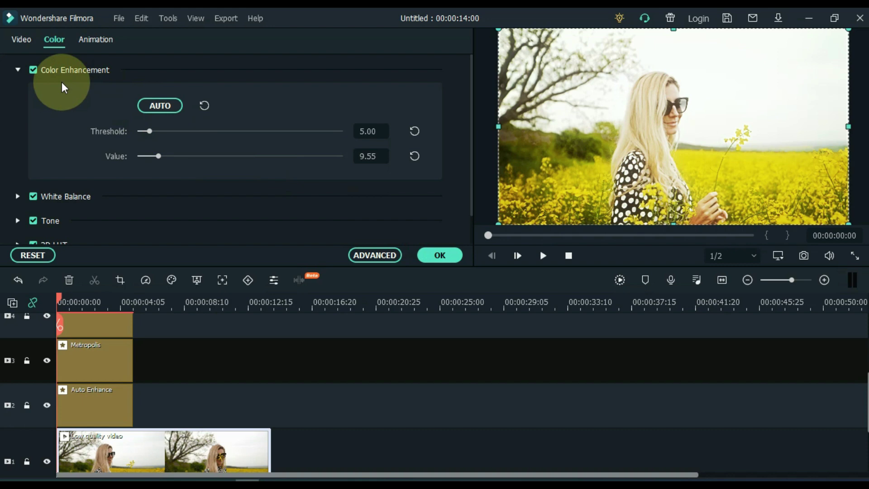
Step: In the Tone adjustments, set Contrast 14, Saturation 20 and Brightness 12
click(17, 70)
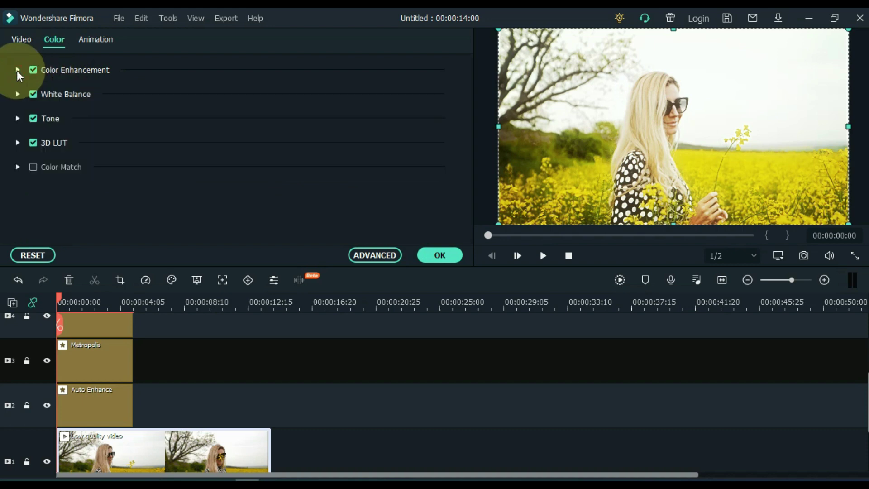
click(18, 119)
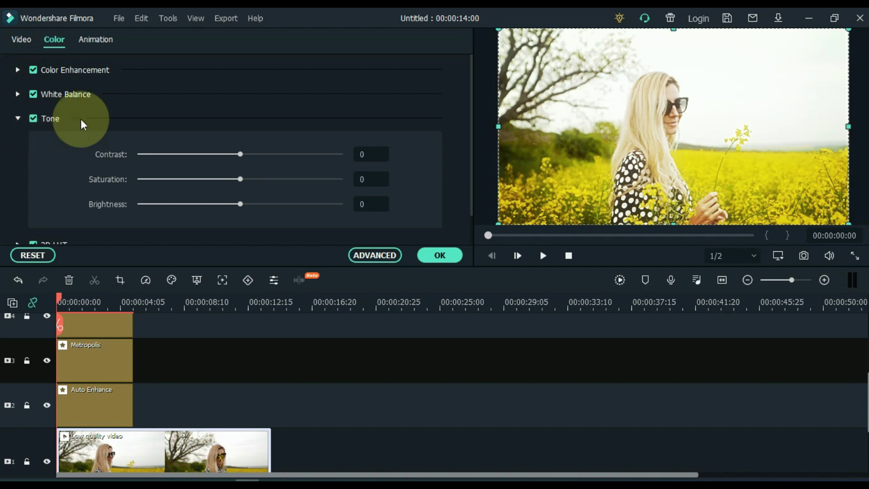
drag(240, 155, 136, 181)
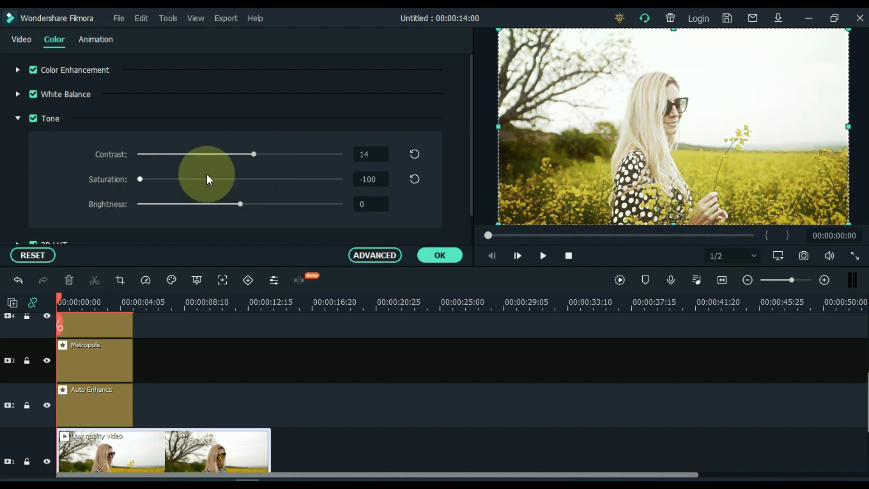
drag(207, 174, 253, 212)
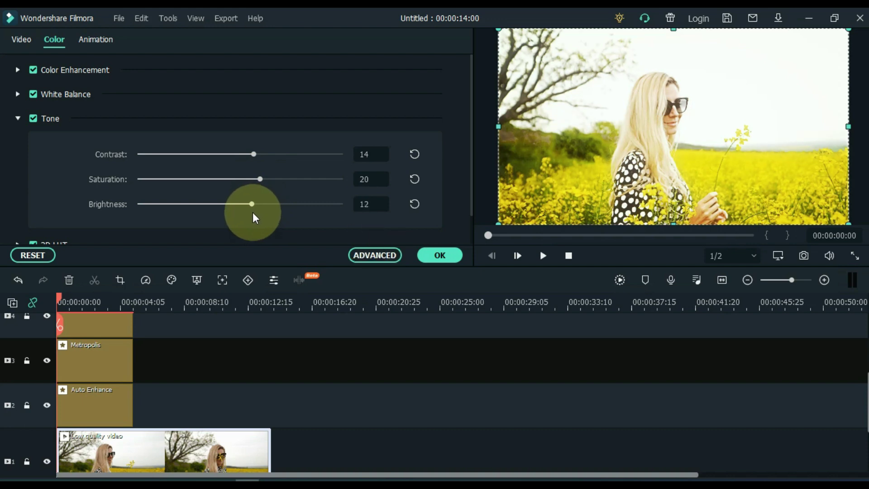
Step: Apply the colour changes and extend the selected effect clips across the whole video
click(438, 256)
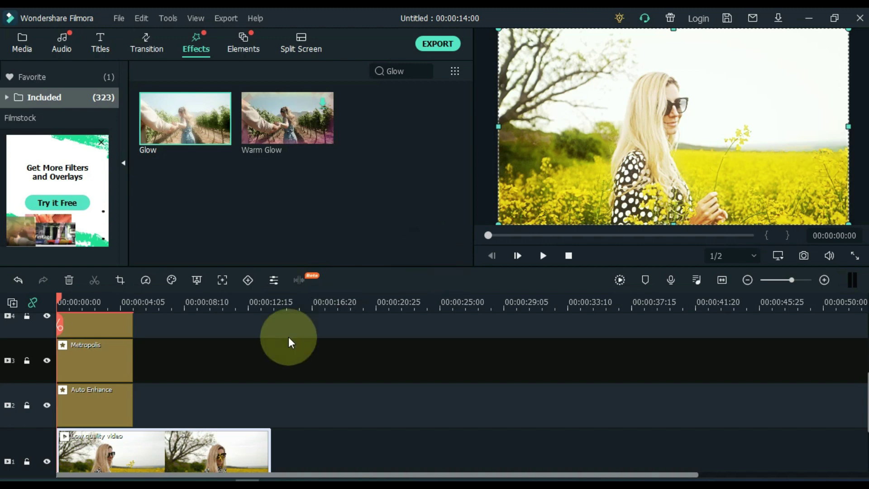
drag(159, 408, 105, 296)
drag(136, 376, 272, 390)
Step: Deselect the effect clips and play back the enhanced 14-second video
scroll(300, 378, down, 3)
click(327, 384)
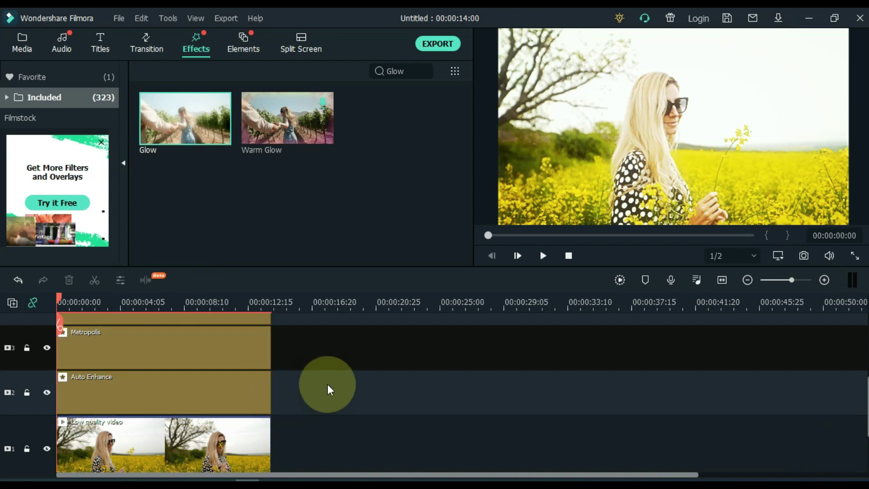
click(543, 255)
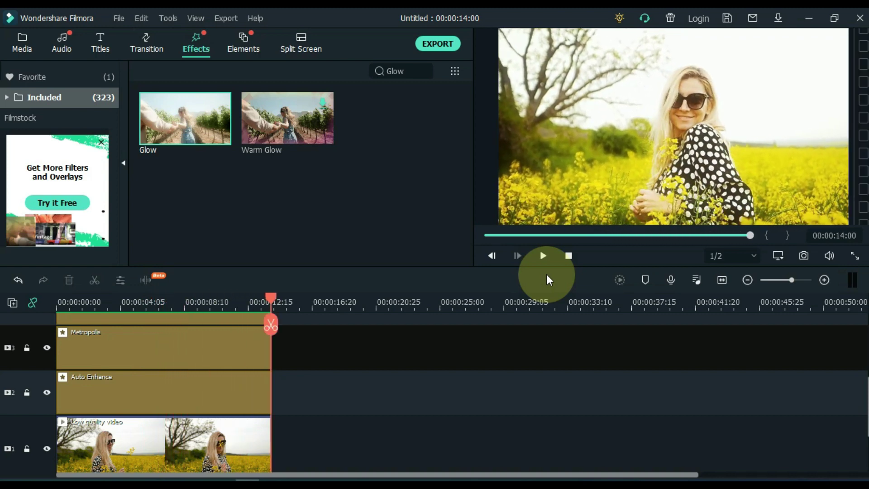
Step: Export the project as a 1920x1080 MP4 named 'Full HD'
click(441, 44)
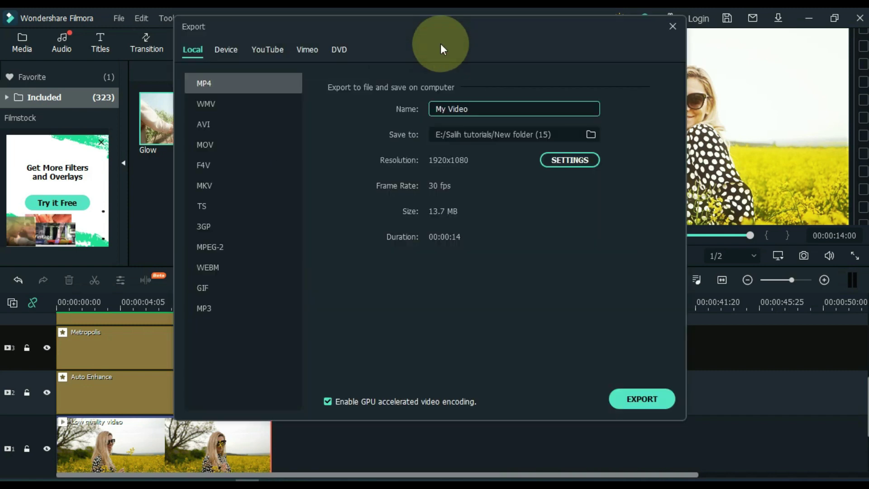
text(Full HD)
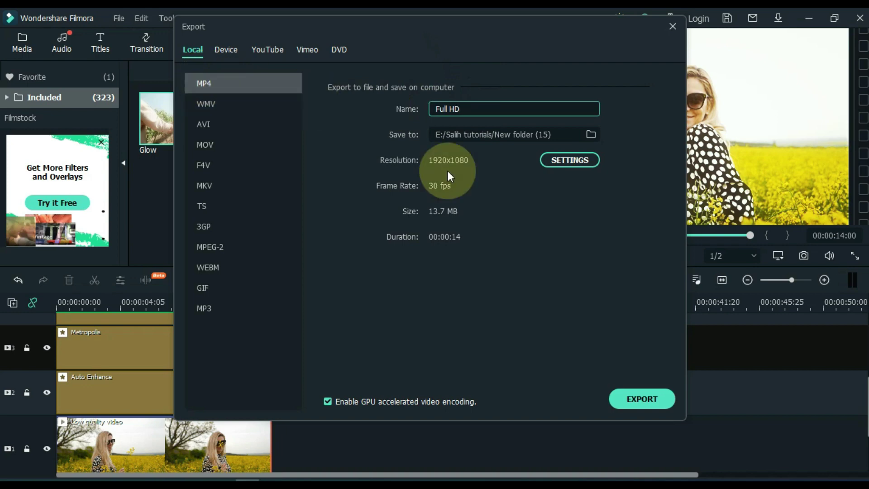
click(632, 398)
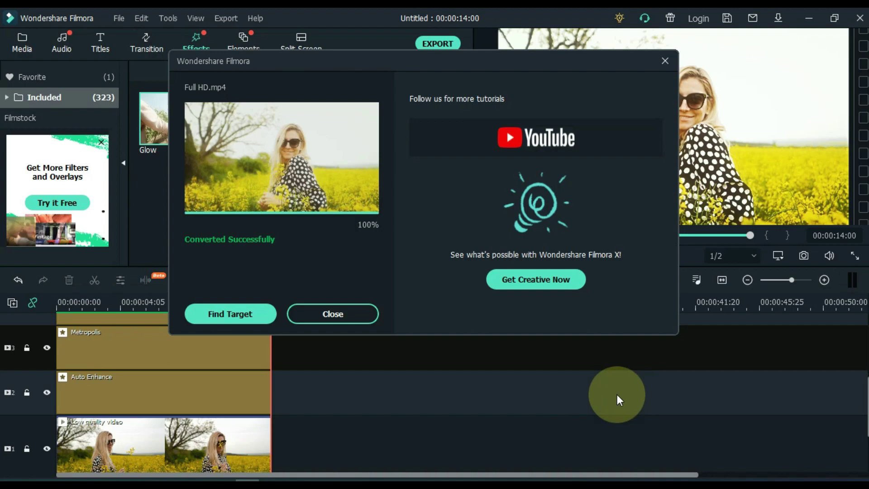
Step: In the export folder, play Low quality video.3gp, then Full HD.mp4, to compare them
click(243, 313)
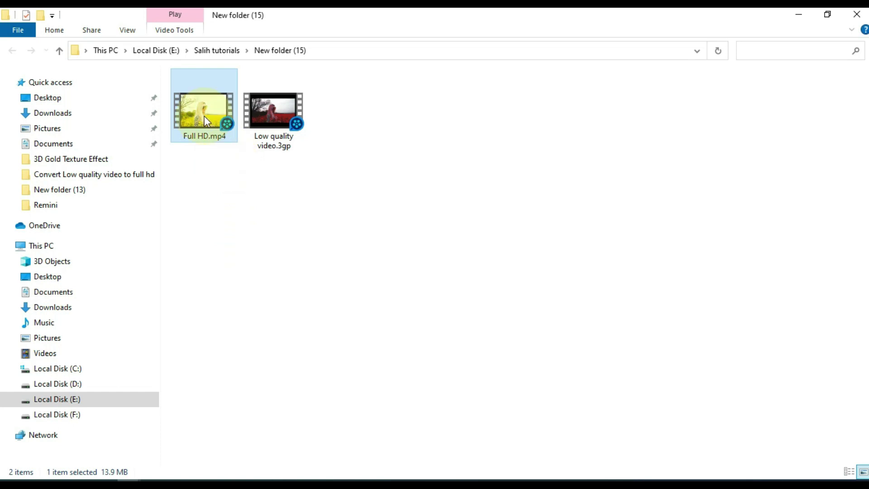
click(268, 116)
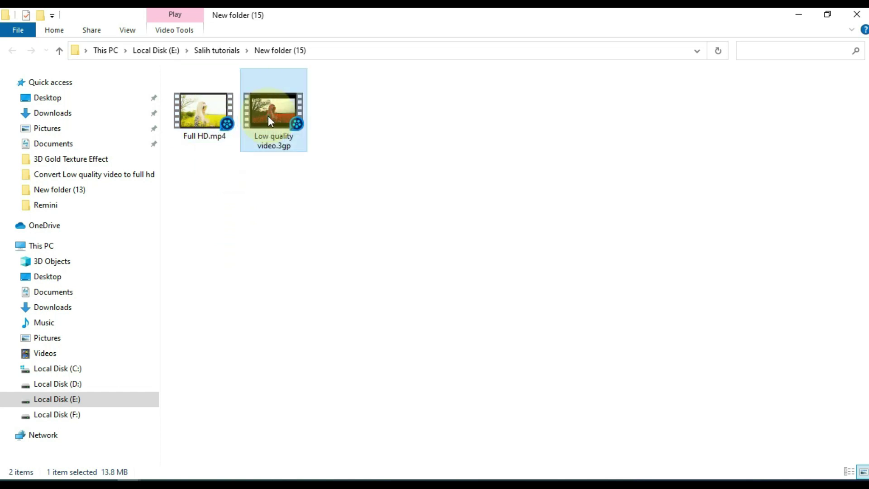
double_click(268, 116)
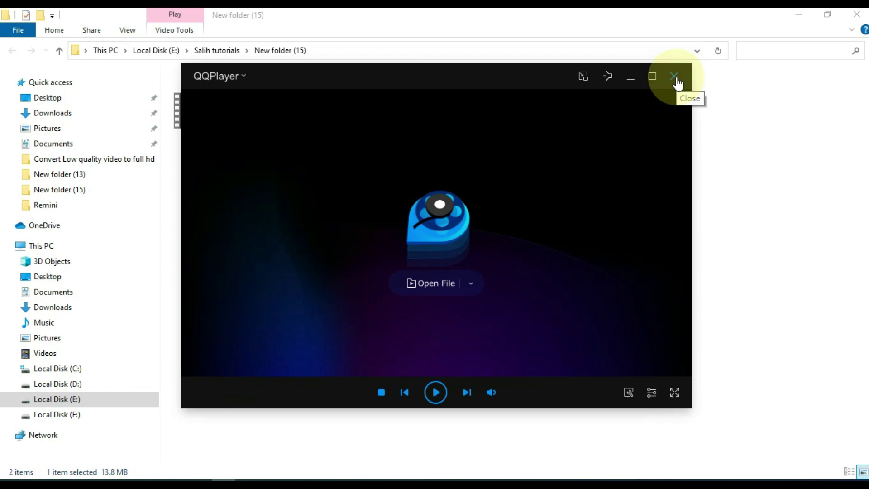
click(675, 77)
double_click(217, 110)
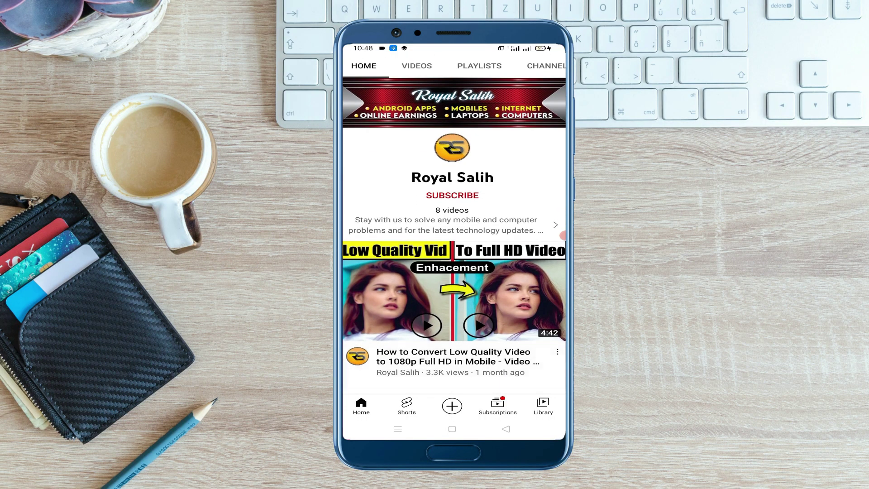
Step: Open the YouTube video 'How to Convert Low Quality Video to 1080p Full HD in Mobile'
click(446, 256)
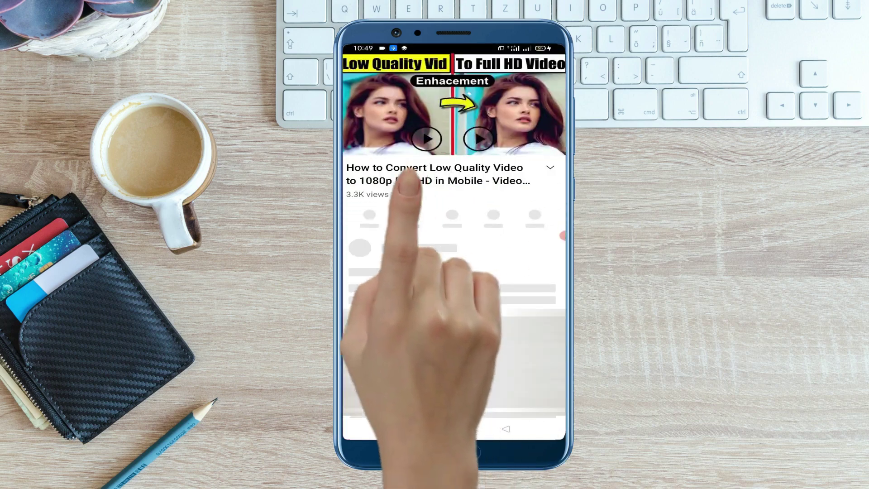